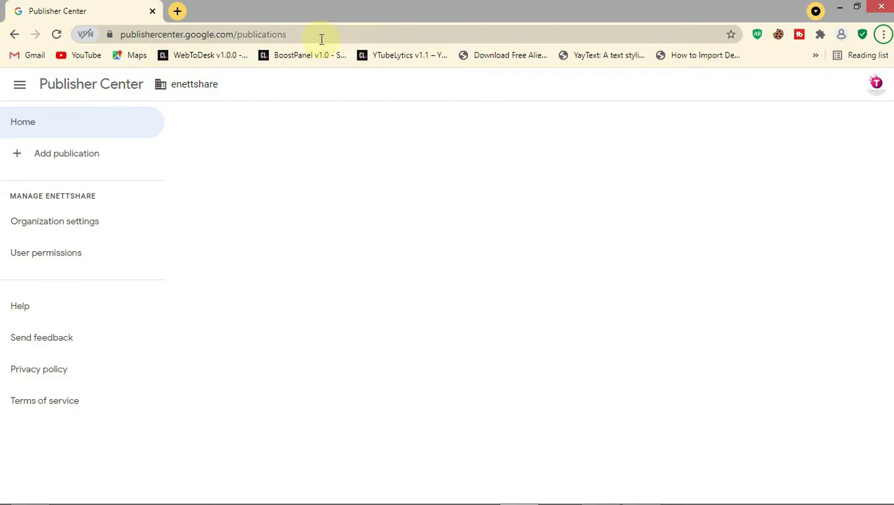
click(114, 35)
click(293, 186)
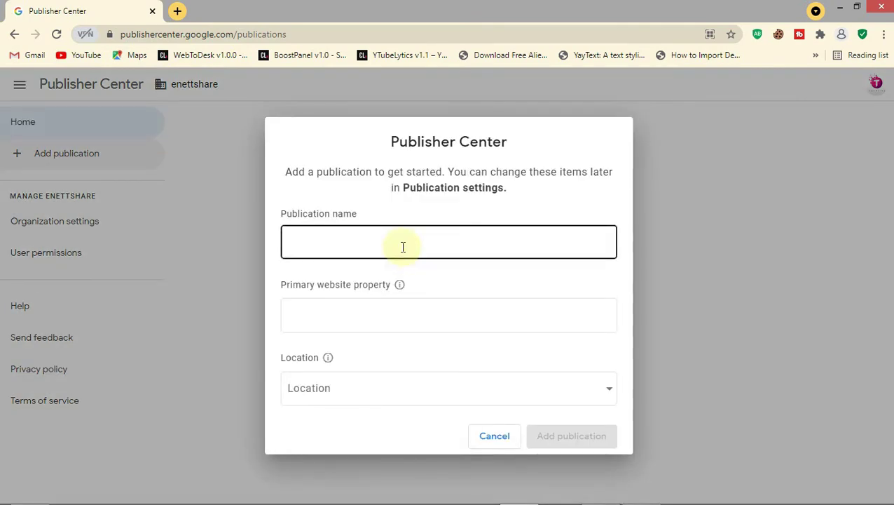
click(405, 248)
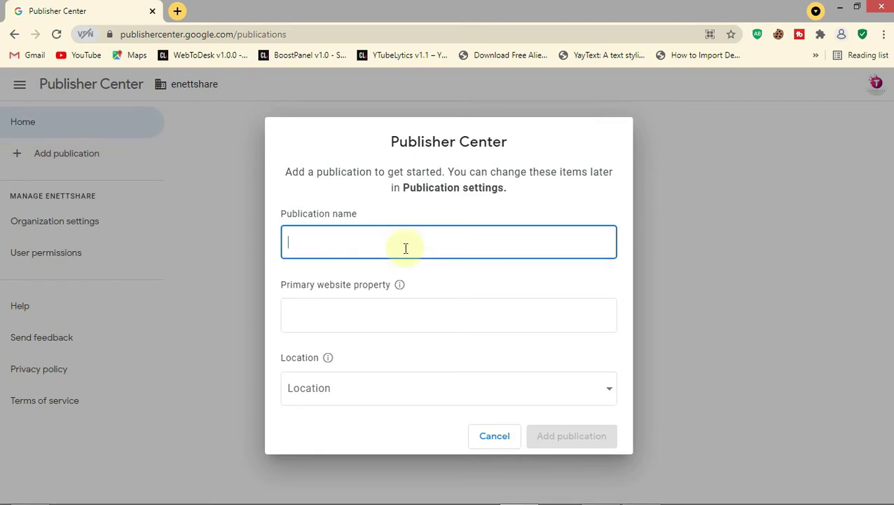
text(Techenett)
click(370, 317)
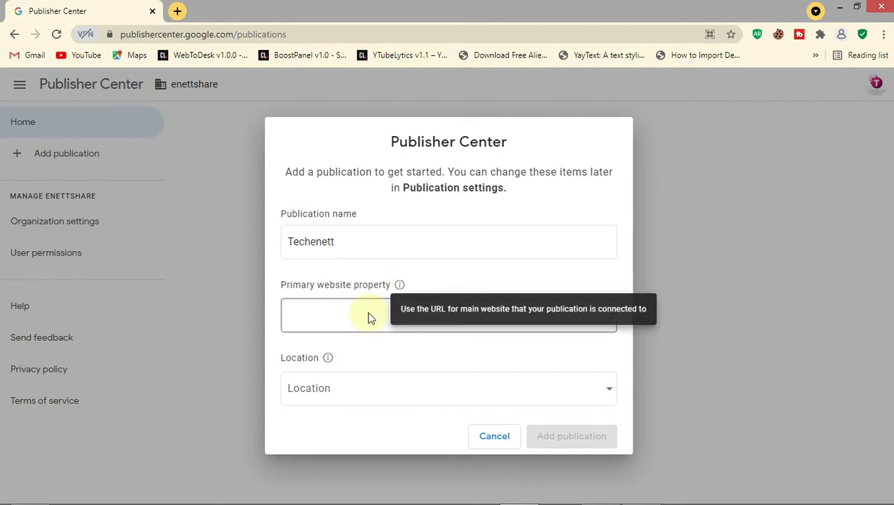
right_click(368, 317)
click(393, 398)
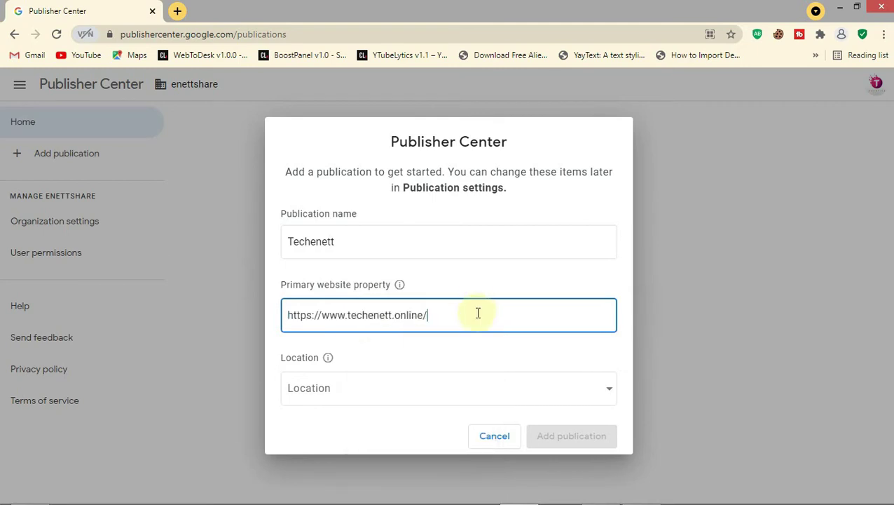
key(BackSpace)
Step: Set the location to Nigeria and certify the publication is based there
click(355, 400)
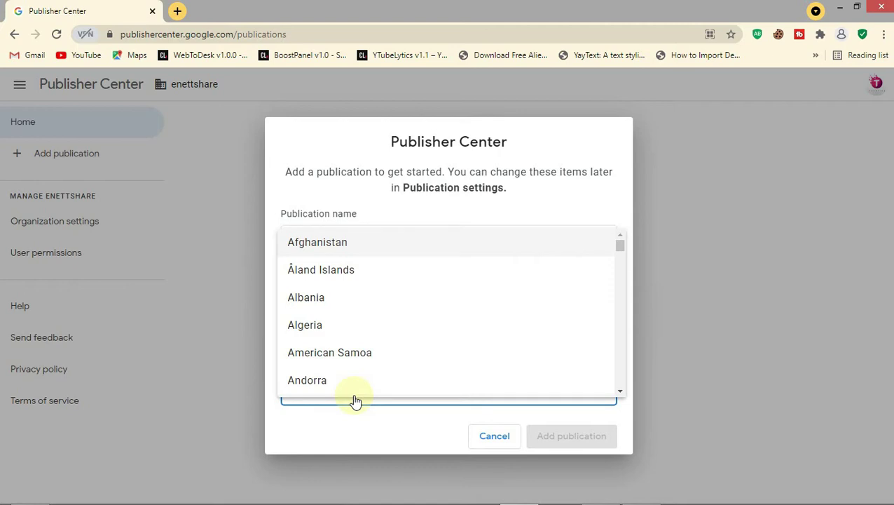
key(n)
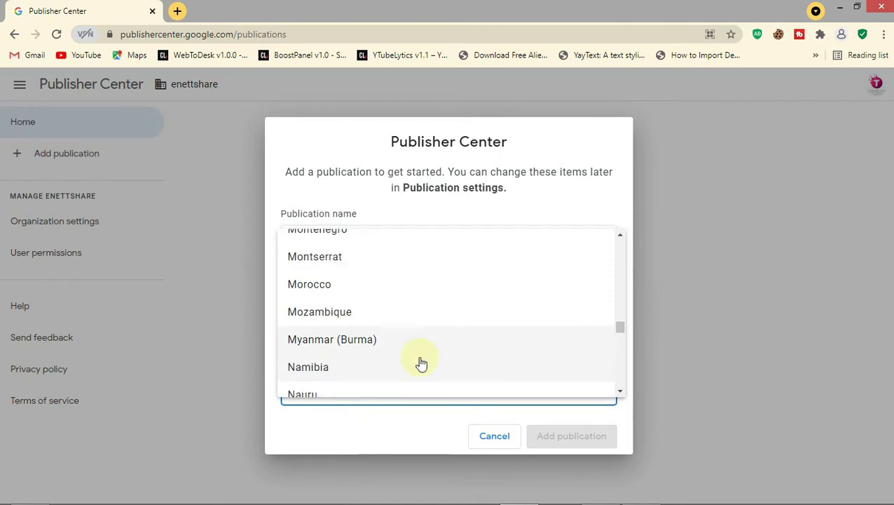
scroll(420, 358, down, 4)
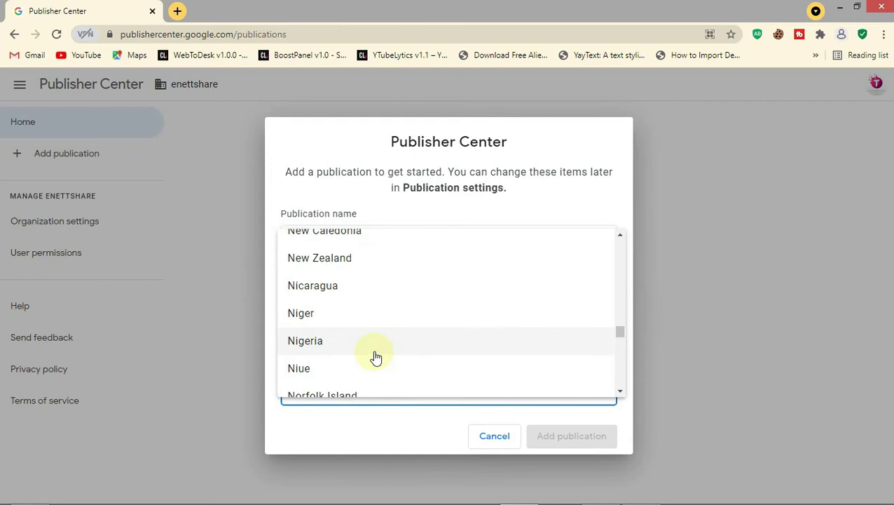
click(367, 404)
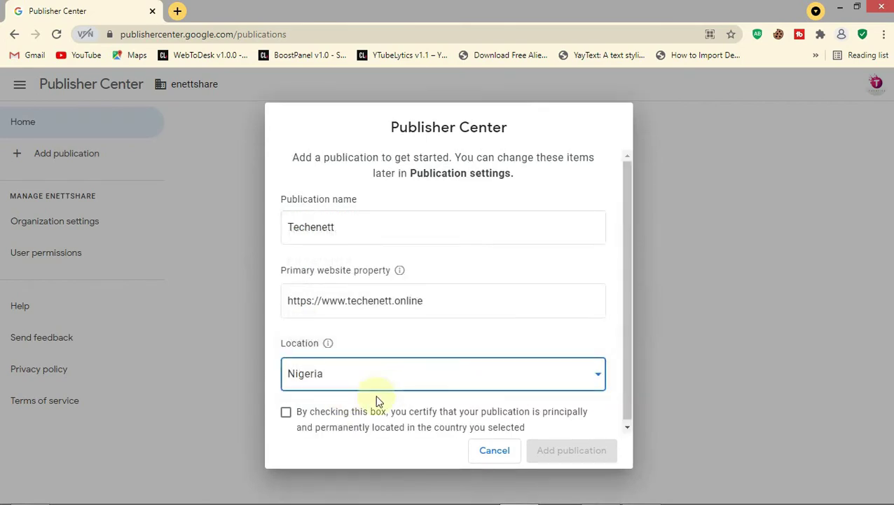
click(286, 411)
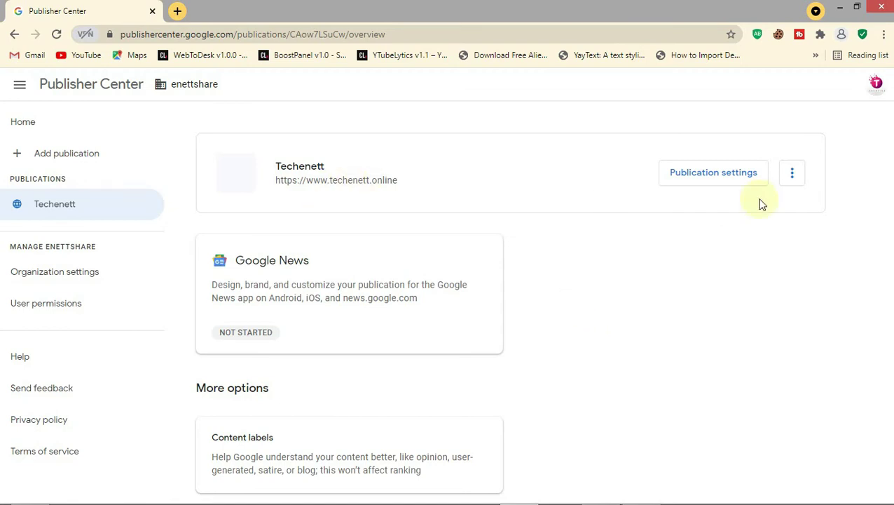
Step: In Techenett's publication settings, choose English as the primary language
click(710, 172)
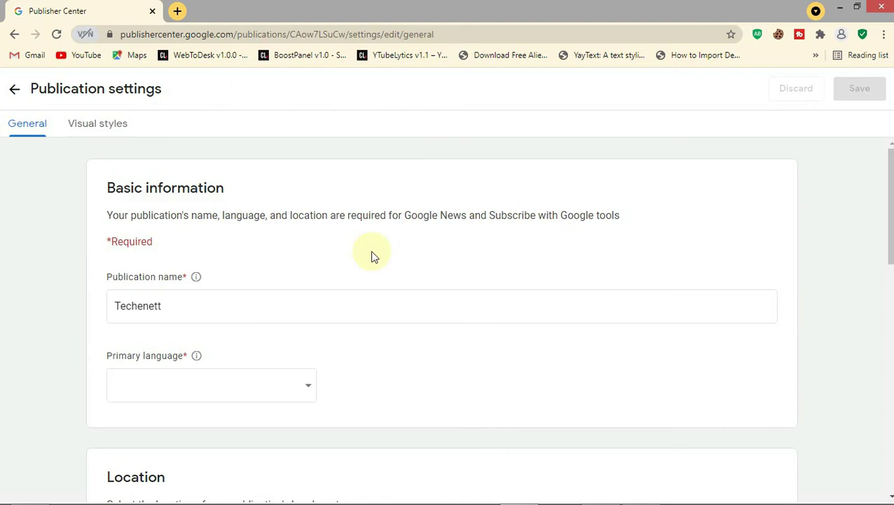
scroll(195, 242, down, 2)
mouse_move(196, 225)
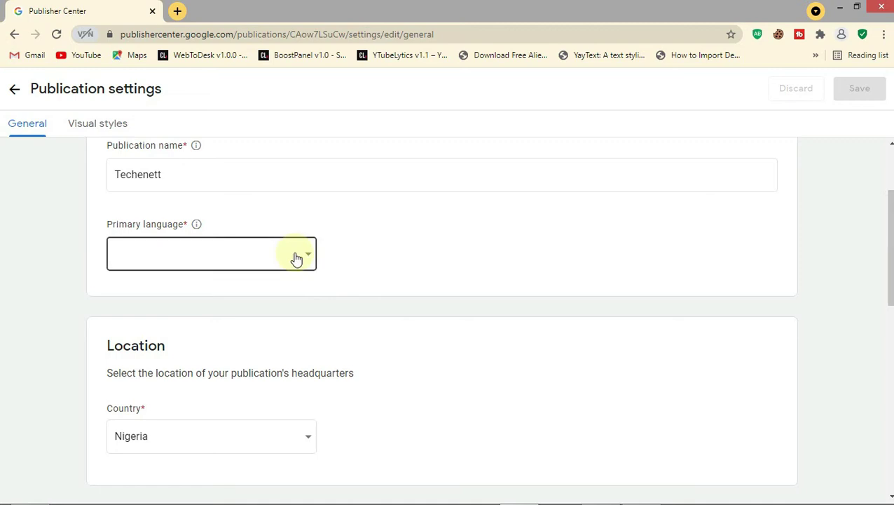
click(296, 256)
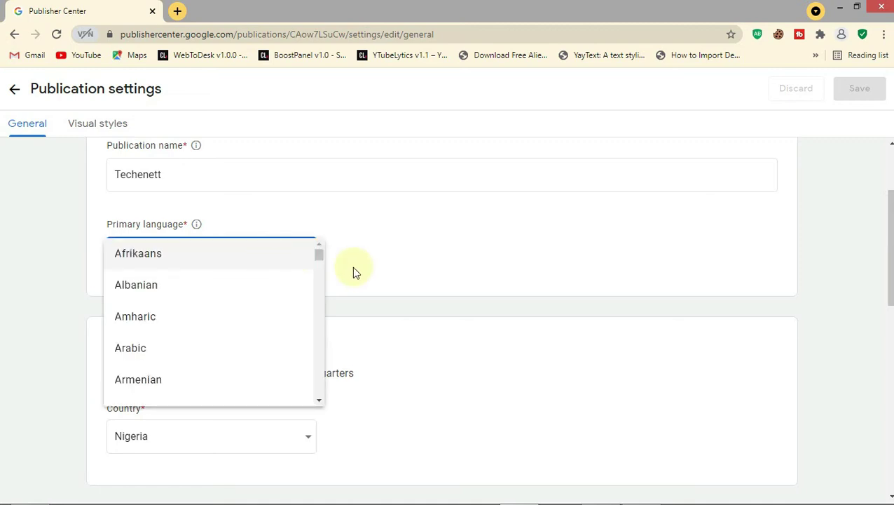
key(e)
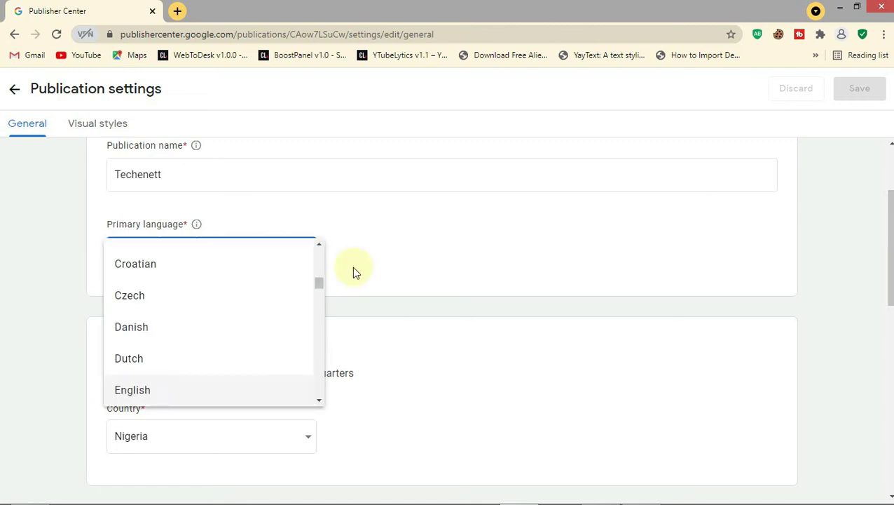
click(214, 389)
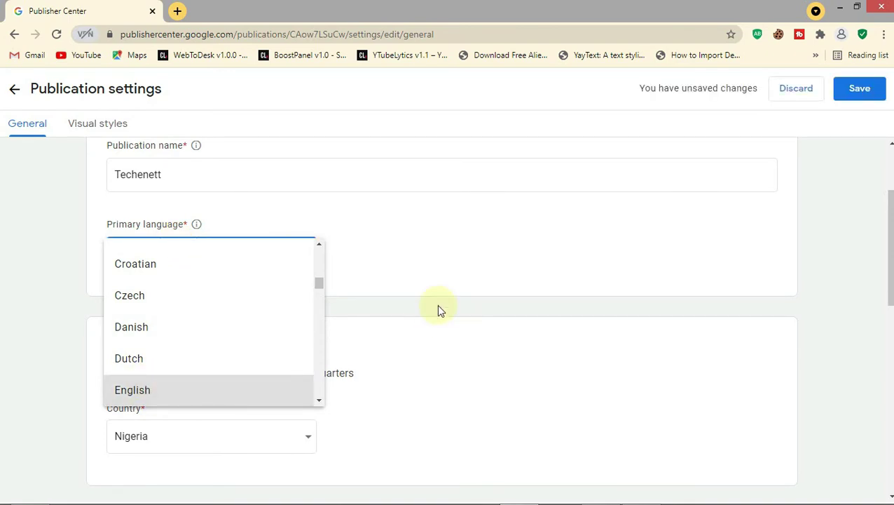
scroll(432, 284, down, 5)
scroll(433, 268, up, 1)
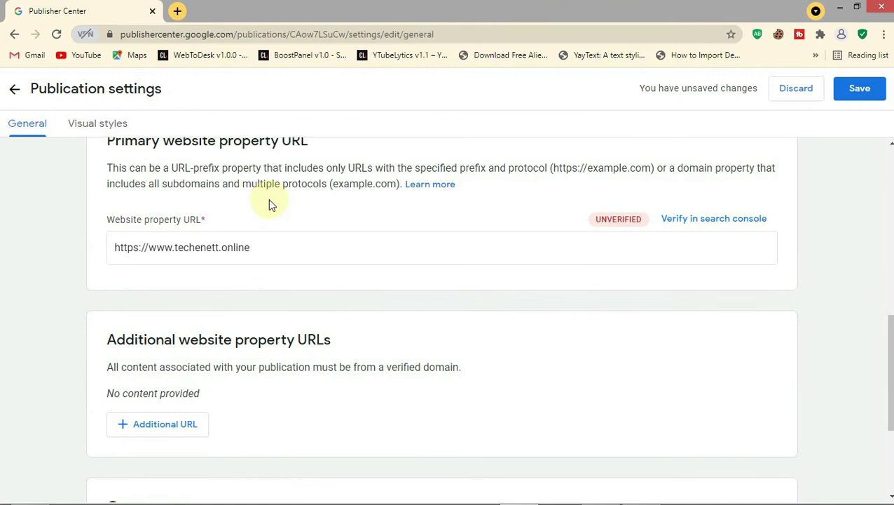
drag(126, 168, 228, 183)
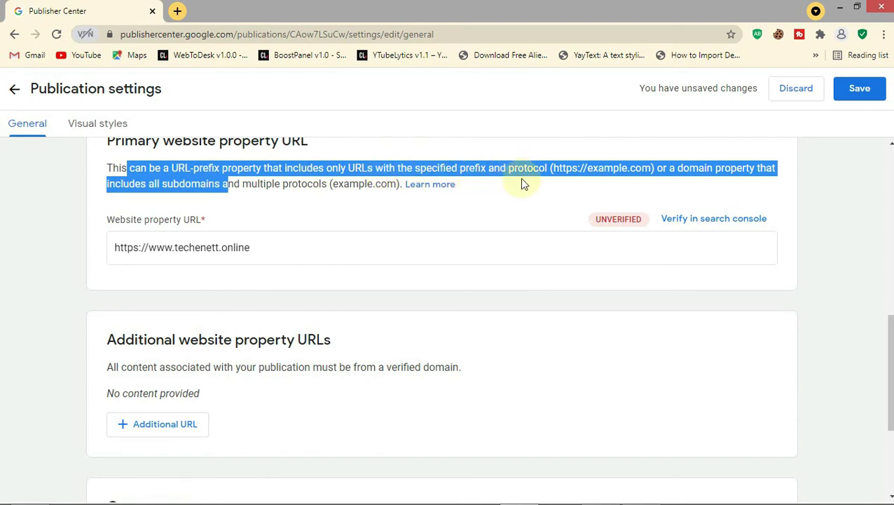
click(707, 172)
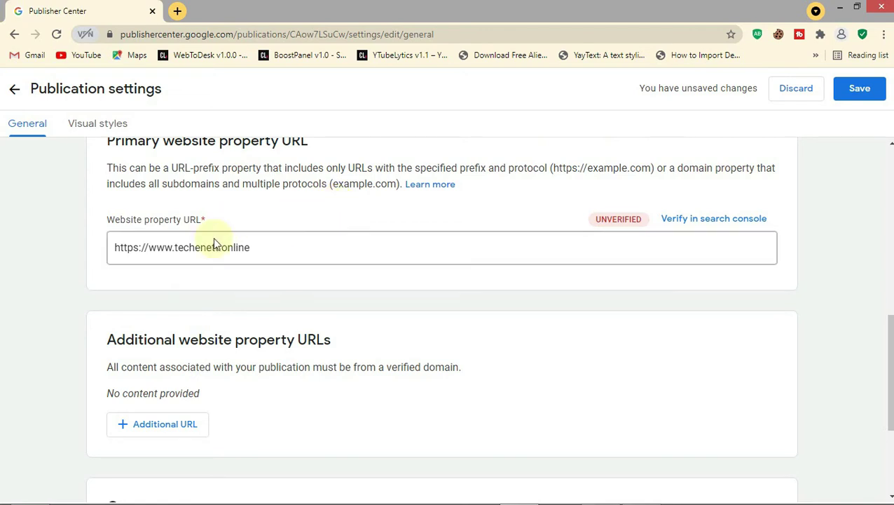
click(287, 255)
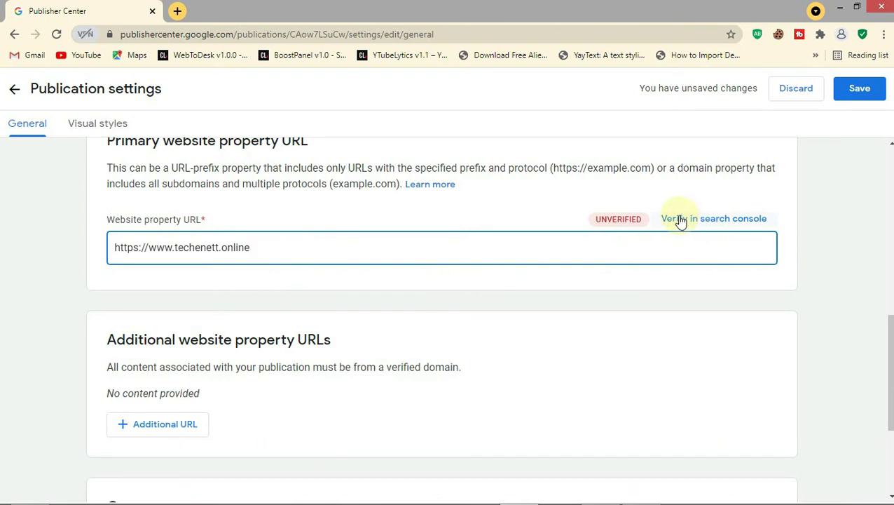
click(718, 223)
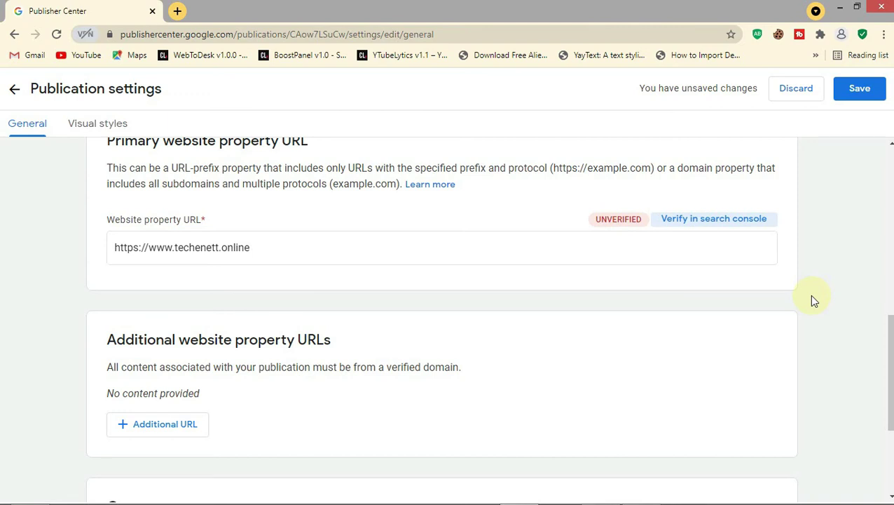
click(720, 223)
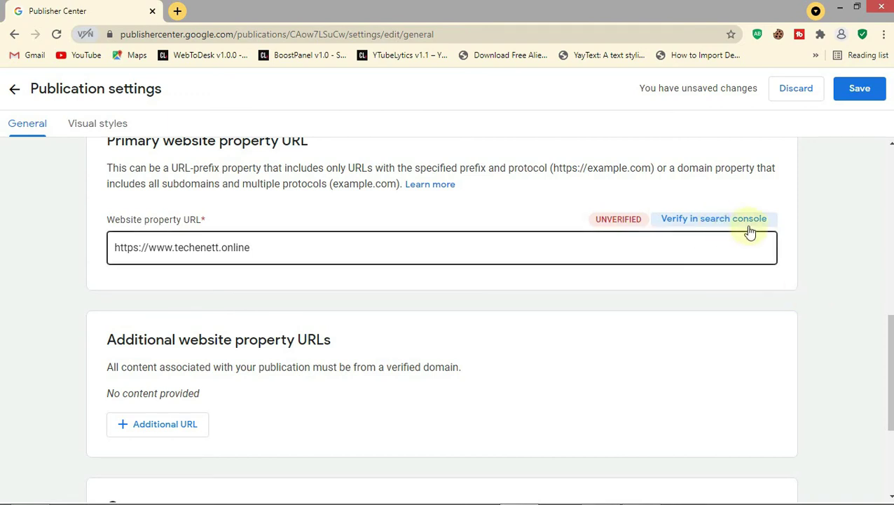
click(717, 220)
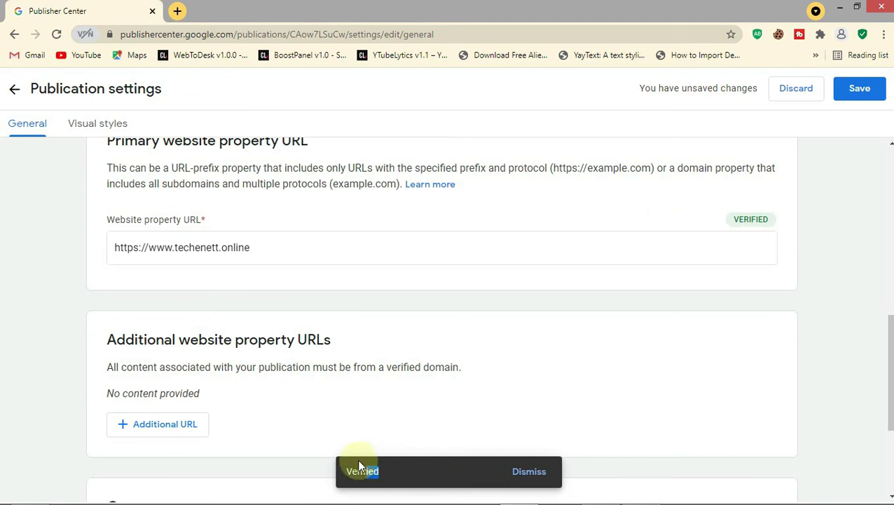
mouse_move(746, 223)
mouse_down()
mouse_move(729, 226)
mouse_move(757, 231)
mouse_up()
scroll(888, 188, down, 3)
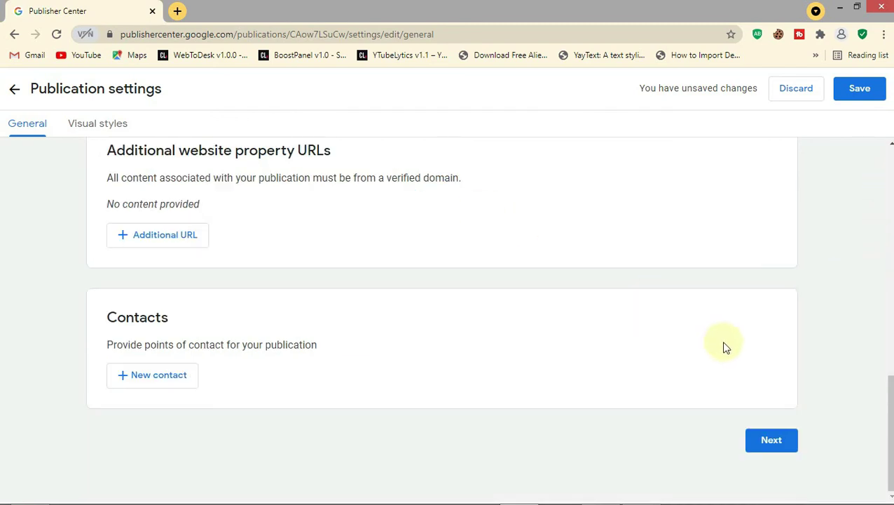
Step: Move on to the Visual styles settings and locate the square logo section
click(761, 436)
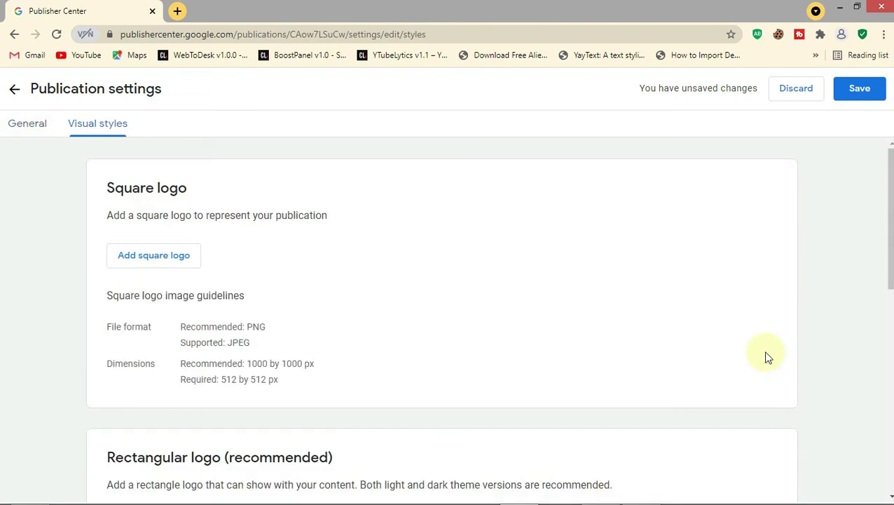
scroll(766, 353, down, 3)
scroll(766, 351, down, 4)
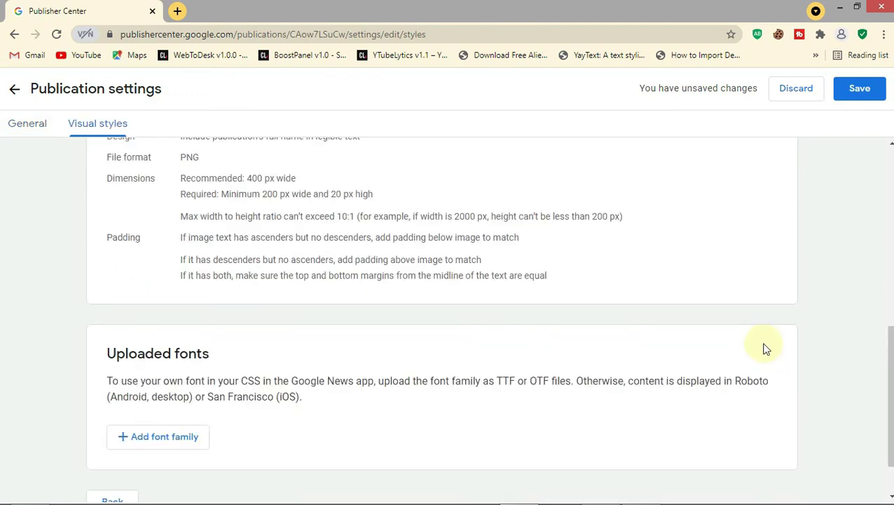
scroll(766, 347, down, 2)
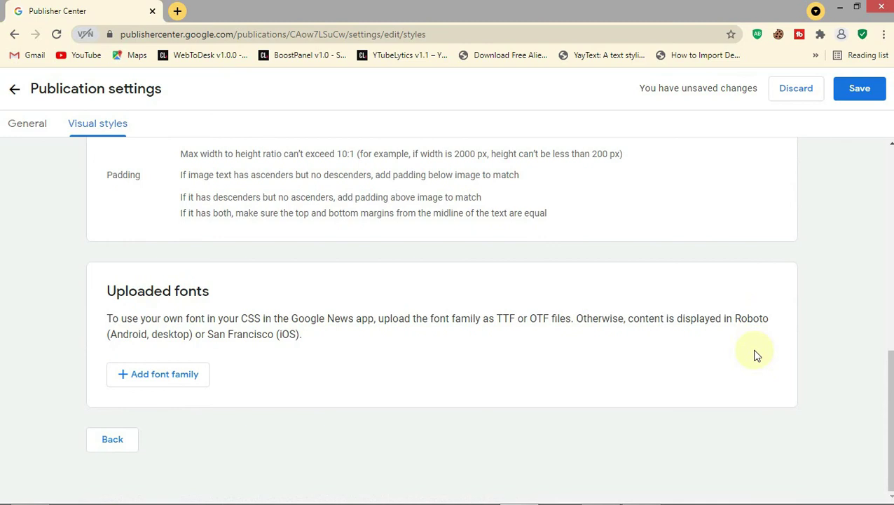
scroll(155, 275, up, 10)
triple_click(315, 218)
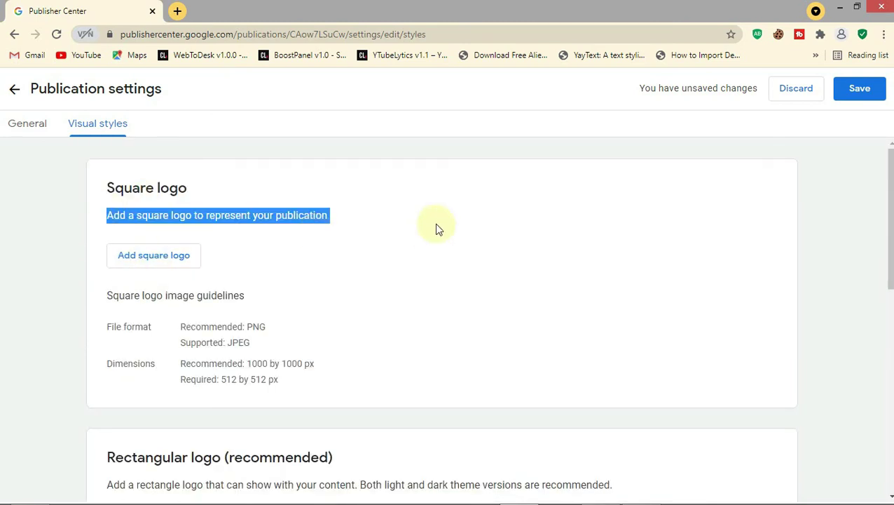
Step: Upload unnamed.jpg from the Pictures folder as the square logo
click(146, 204)
click(168, 261)
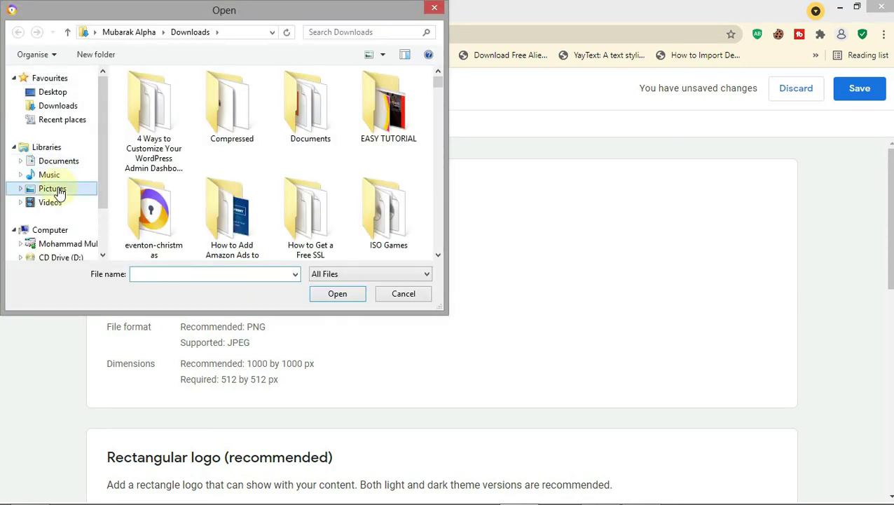
click(53, 189)
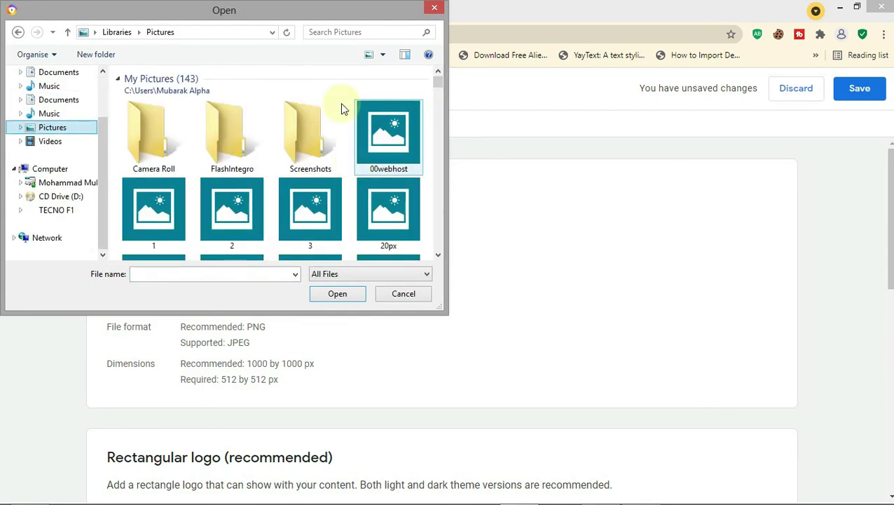
click(438, 166)
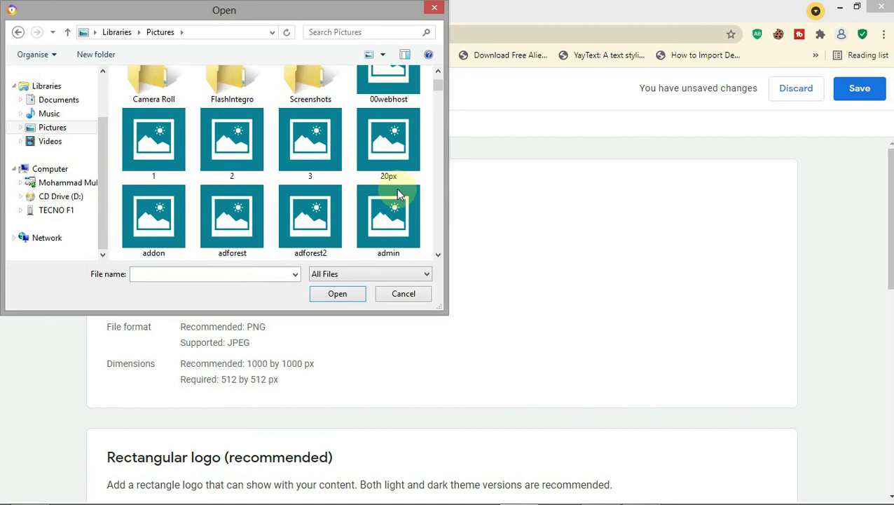
scroll(400, 197, down, 4)
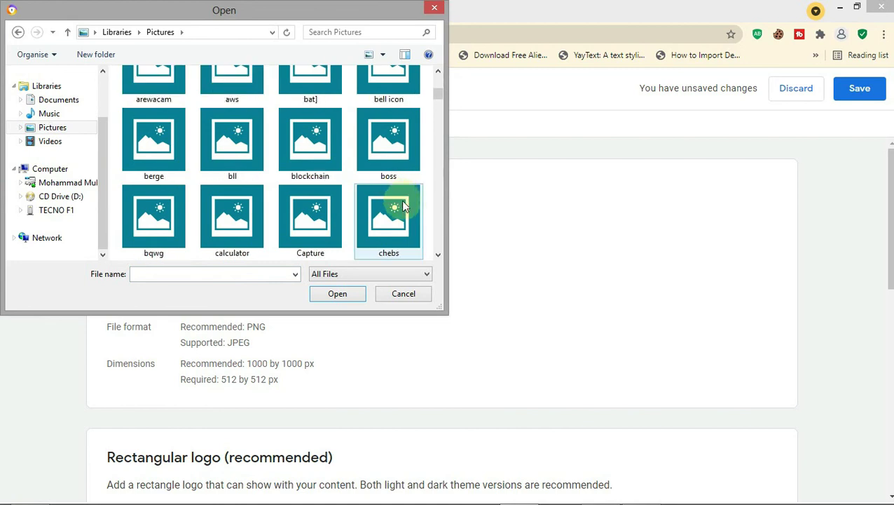
scroll(407, 203, down, 5)
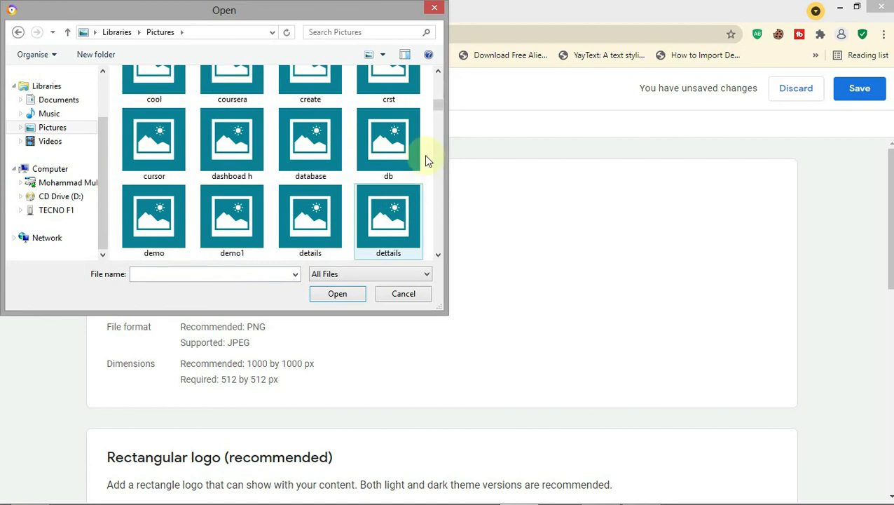
scroll(419, 179, down, 5)
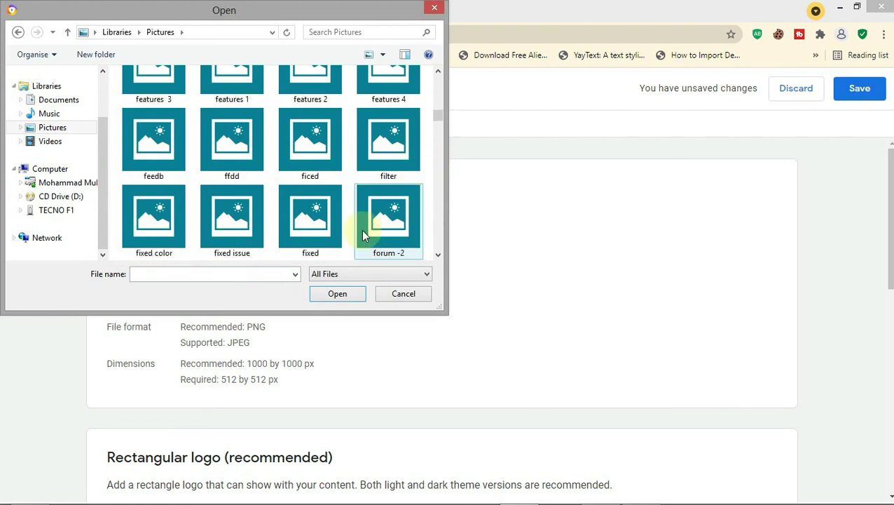
scroll(378, 223, down, 1)
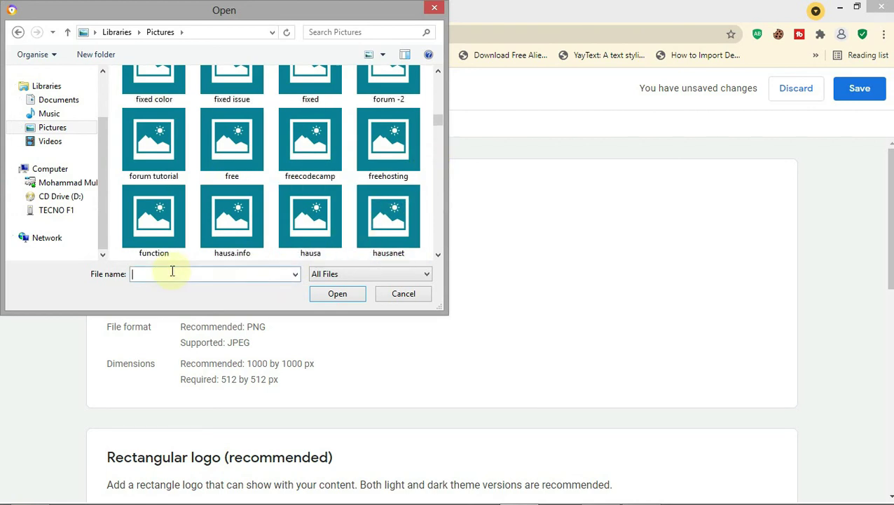
text(un)
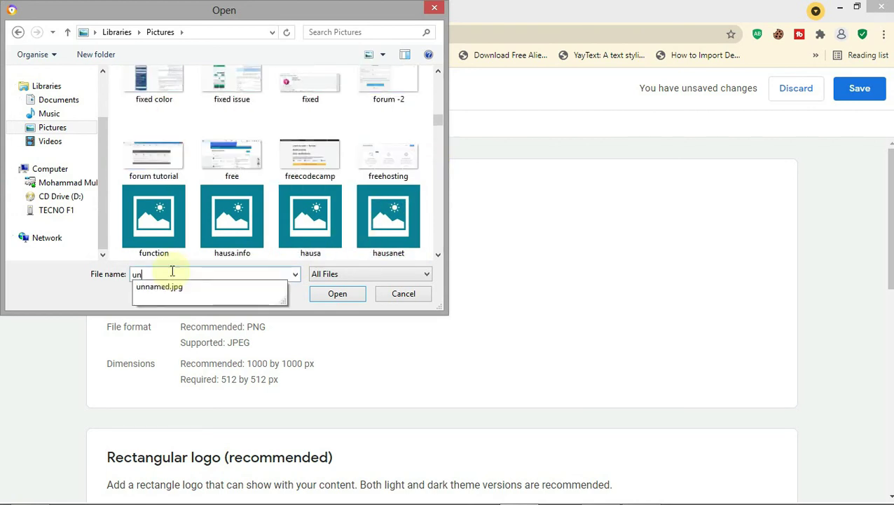
click(340, 294)
click(395, 297)
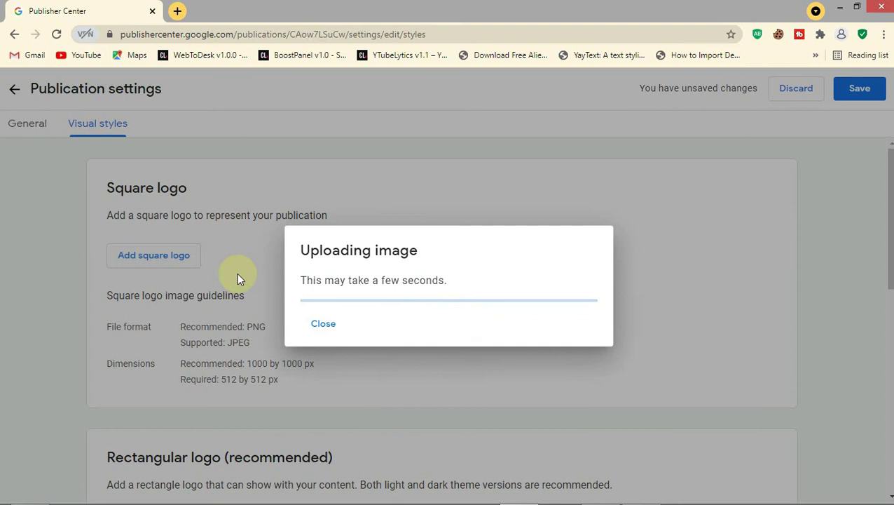
Step: Review the upload error (68 px tall, under the 512 px minimum) and dismiss it
drag(237, 274, 452, 291)
click(488, 289)
drag(457, 302, 302, 295)
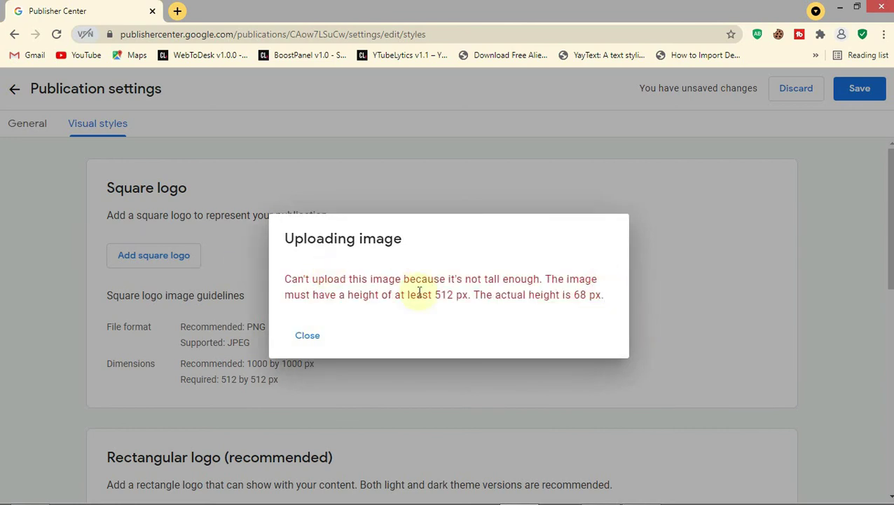
drag(540, 278, 534, 278)
key(Escape)
Step: Scroll through the Visual styles page to review the remaining settings
scroll(295, 295, down, 1)
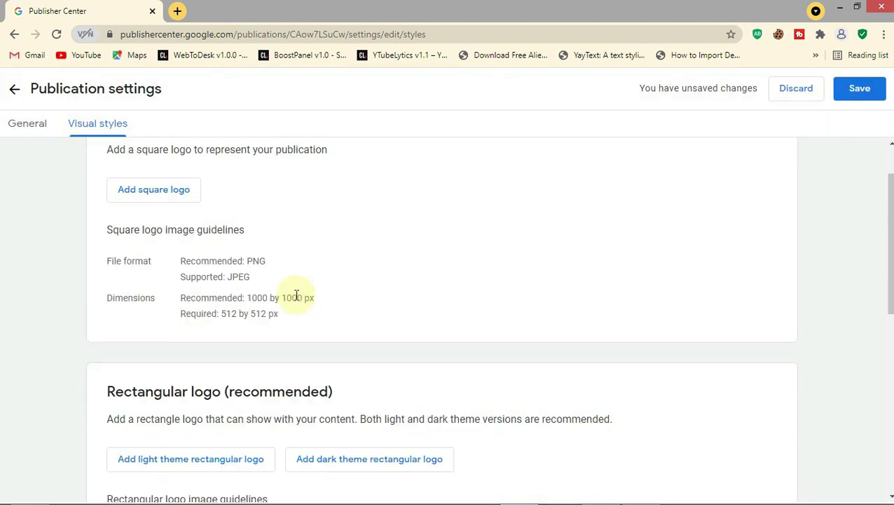
scroll(320, 247, down, 4)
scroll(320, 248, up, 2)
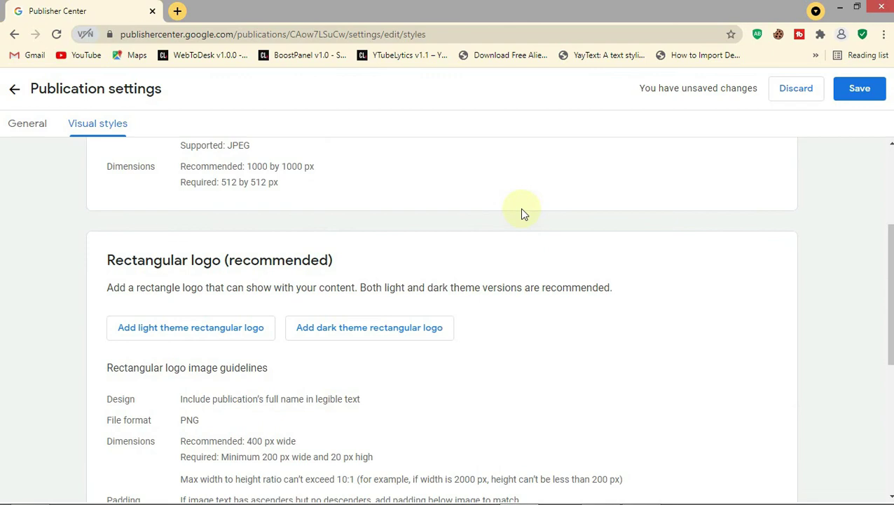
scroll(540, 222, down, 4)
scroll(443, 321, down, 1)
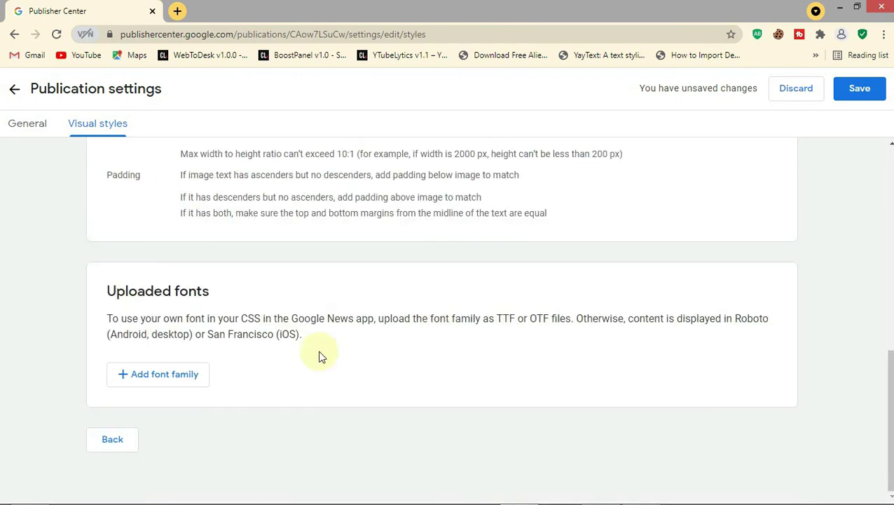
scroll(486, 262, up, 1)
scroll(489, 261, up, 9)
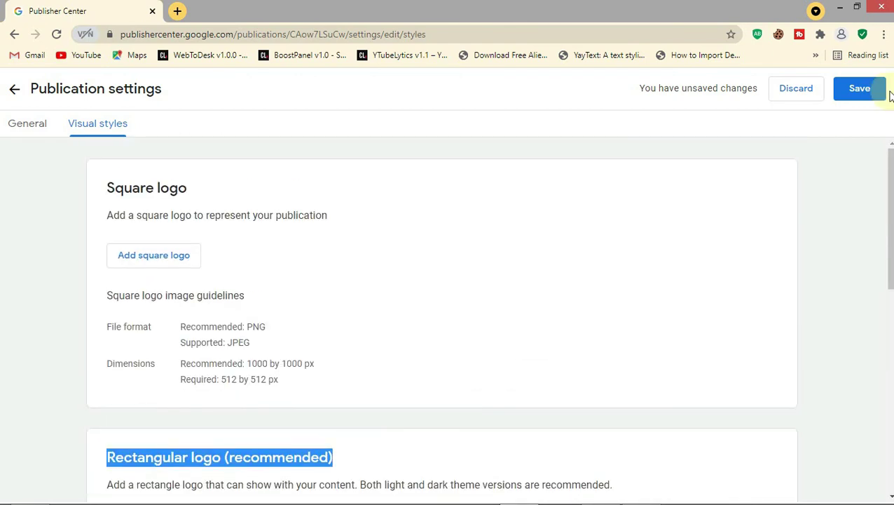
Step: Save the publication settings and return to the Techenett overview
click(853, 98)
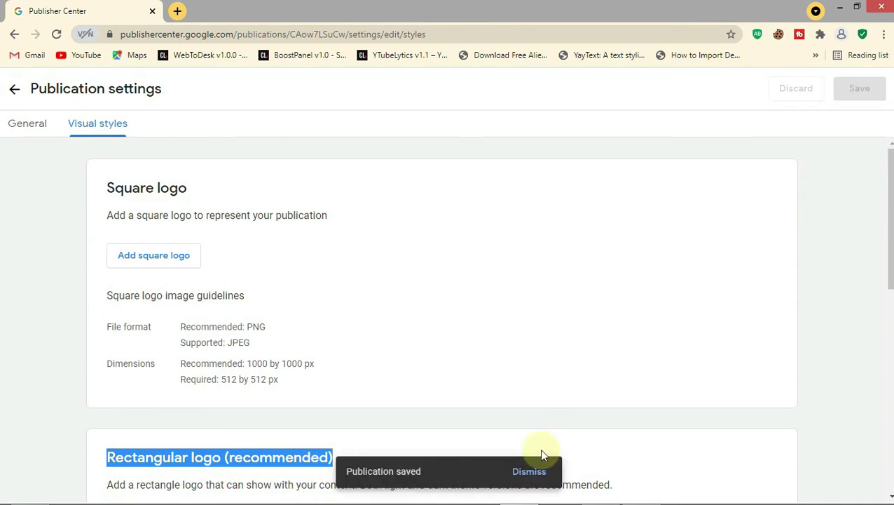
click(14, 90)
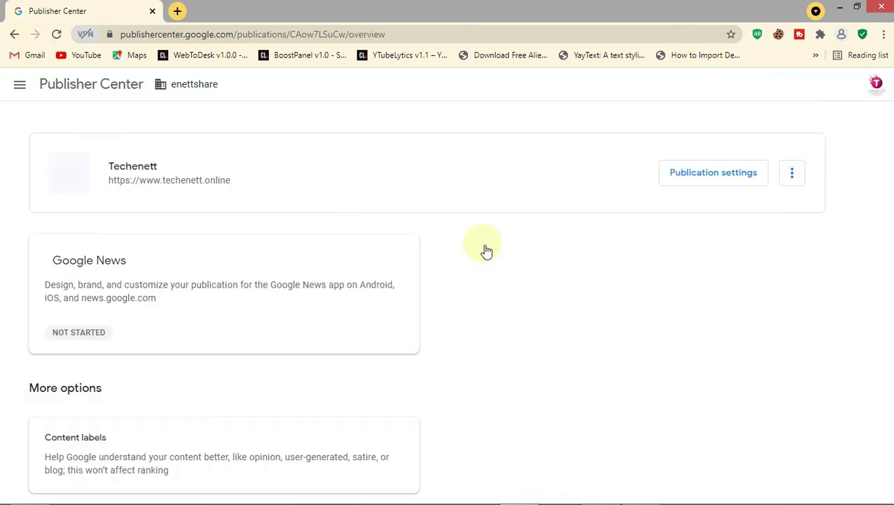